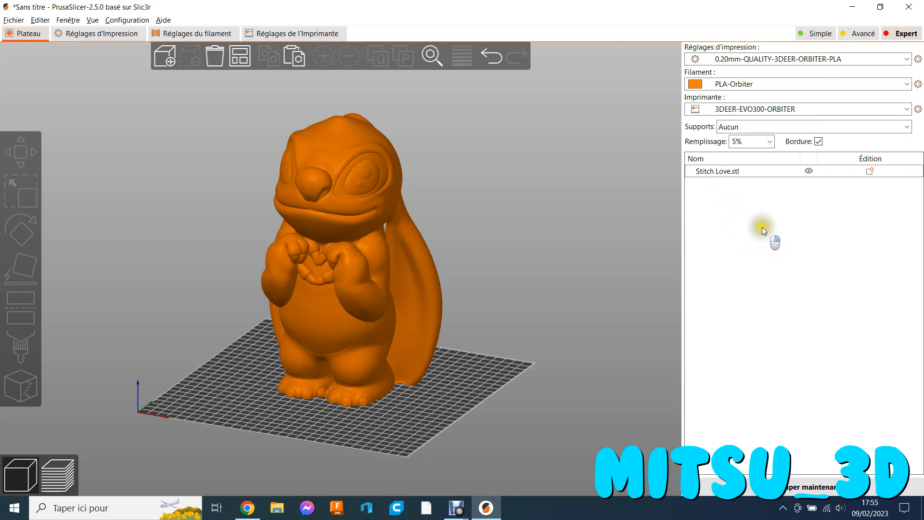
- Review the available printer presets and filament presets on the plater, keeping 3DEER-EVO300-ORBITER and PLA-Orbiter selected
click(803, 108)
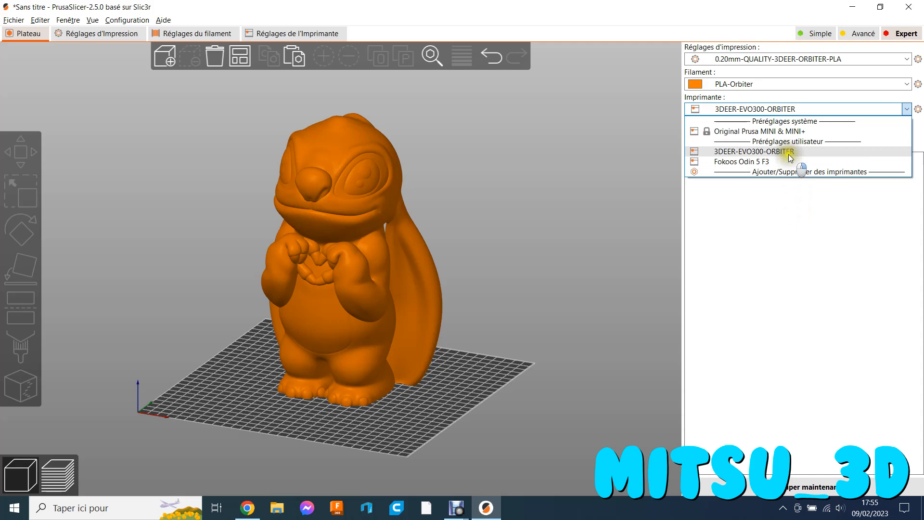
click(776, 218)
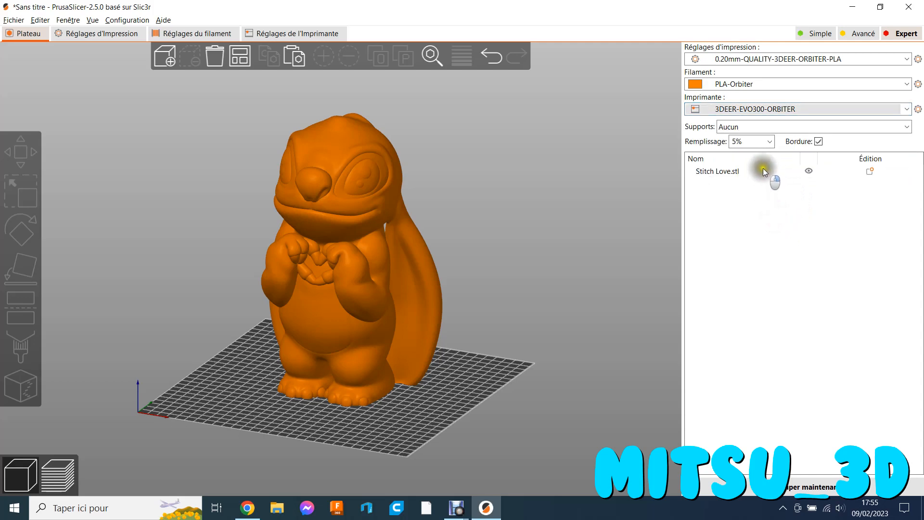
click(781, 217)
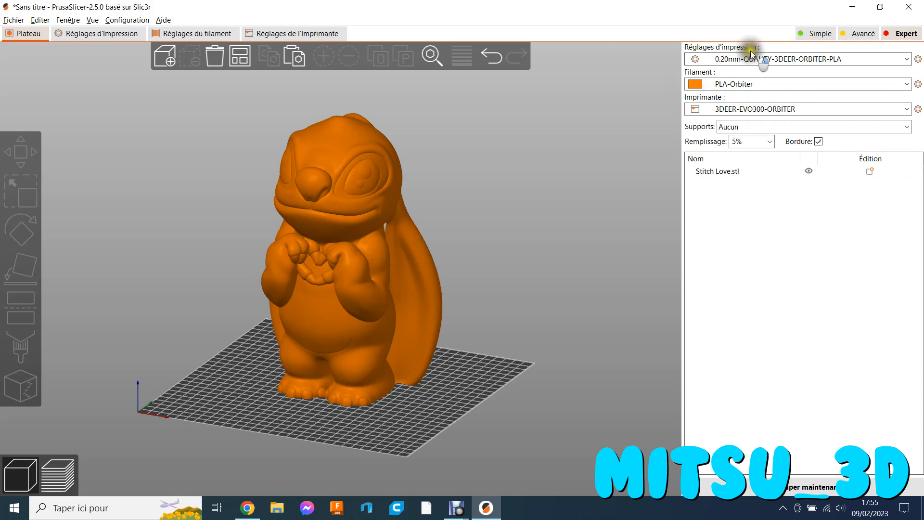
click(768, 84)
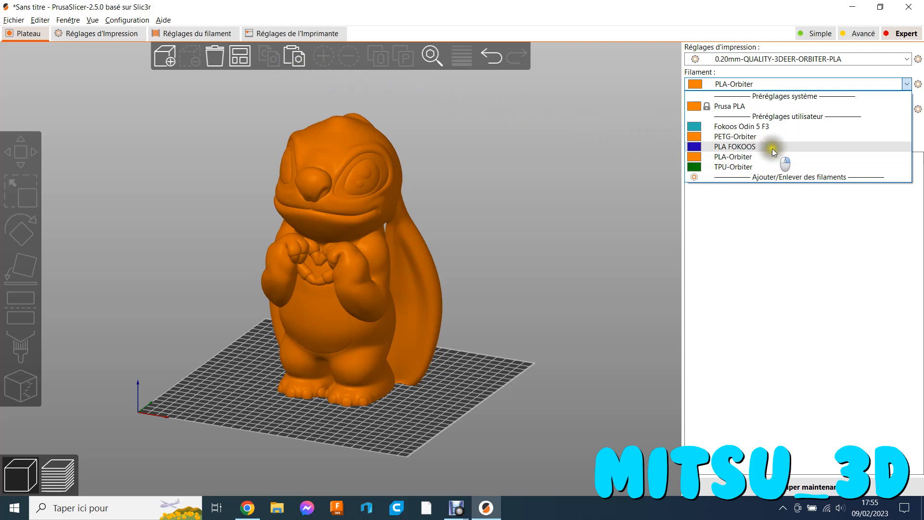
click(781, 216)
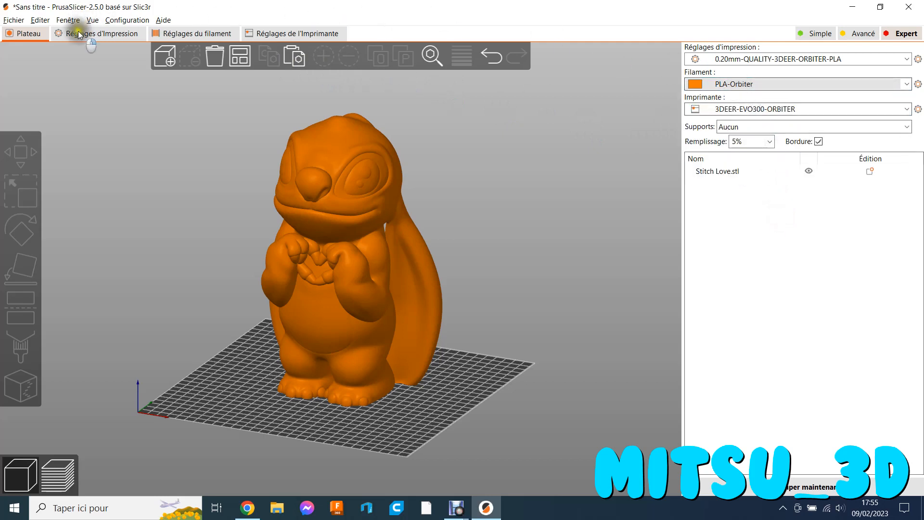
- Examine the PLA-Orbiter filament's temperatures and its retraction override settings
click(203, 32)
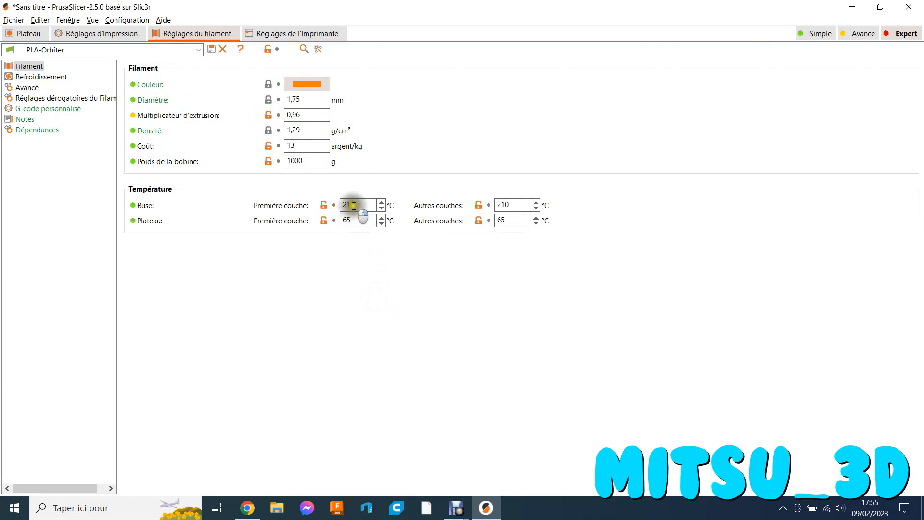
mouse_move(354, 205)
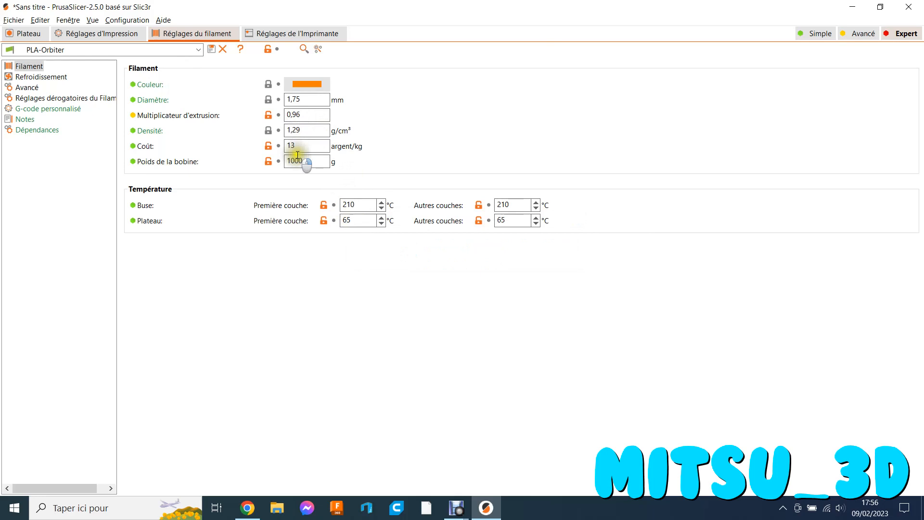
click(68, 98)
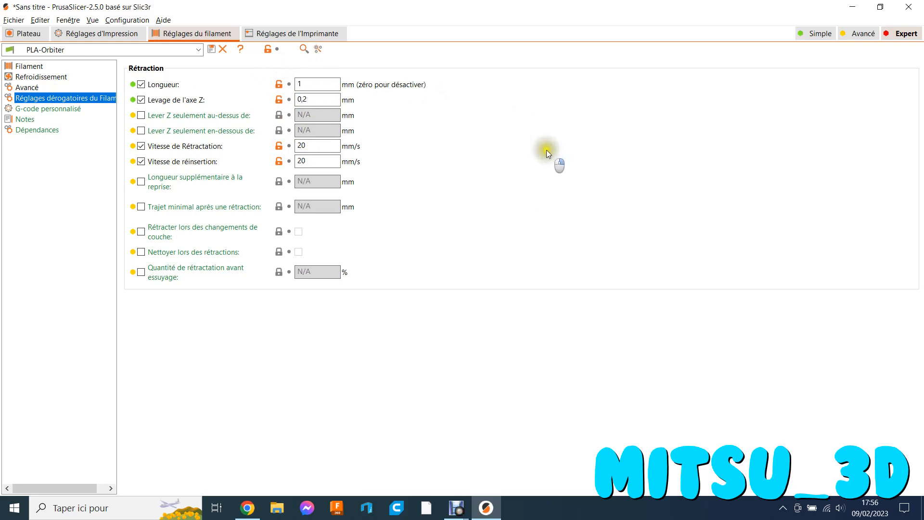
- Switch the filament preset to PETG-Orbiter and show its general filament and temperature settings
click(199, 51)
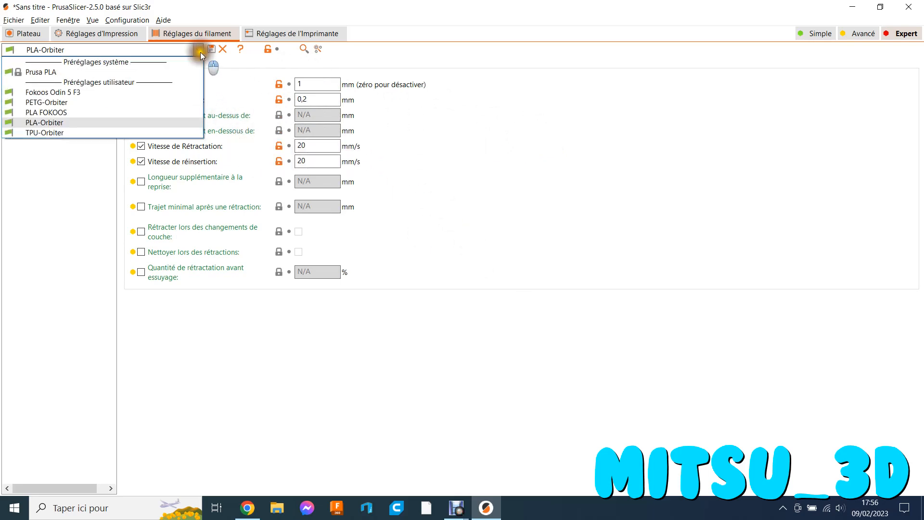
click(57, 103)
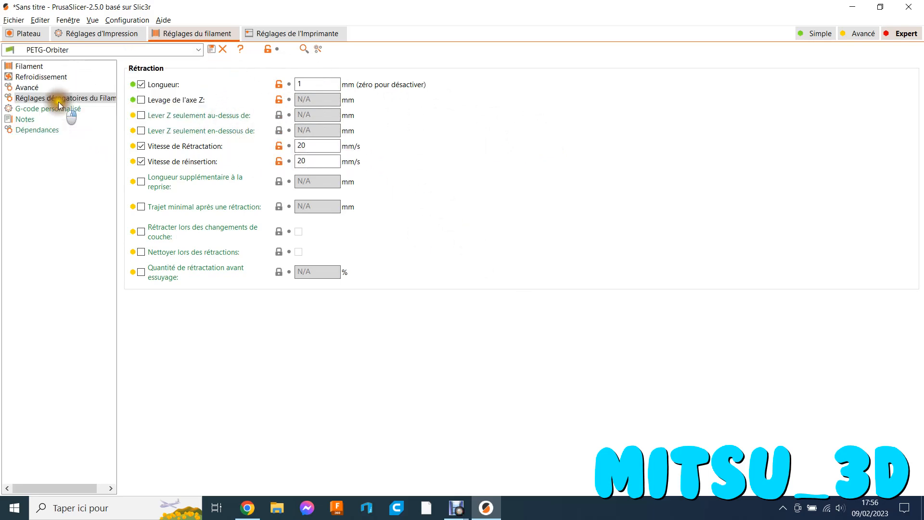
click(40, 70)
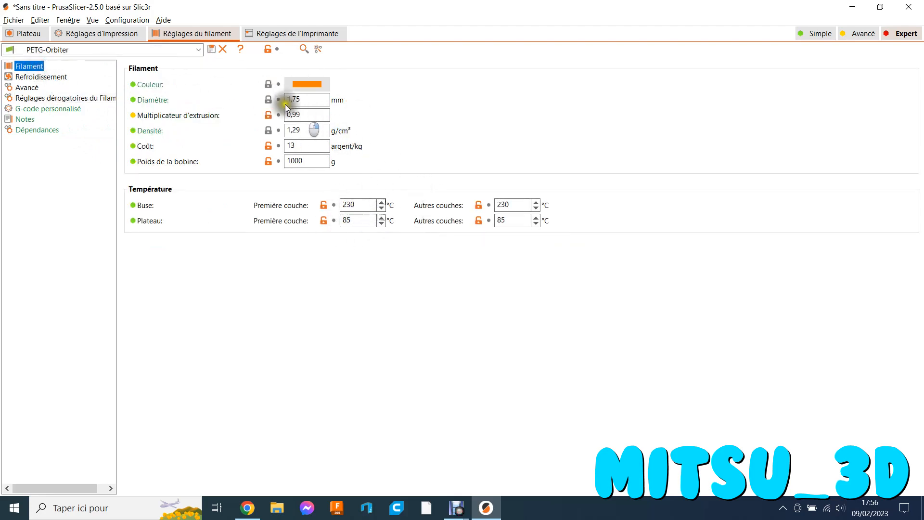
click(333, 298)
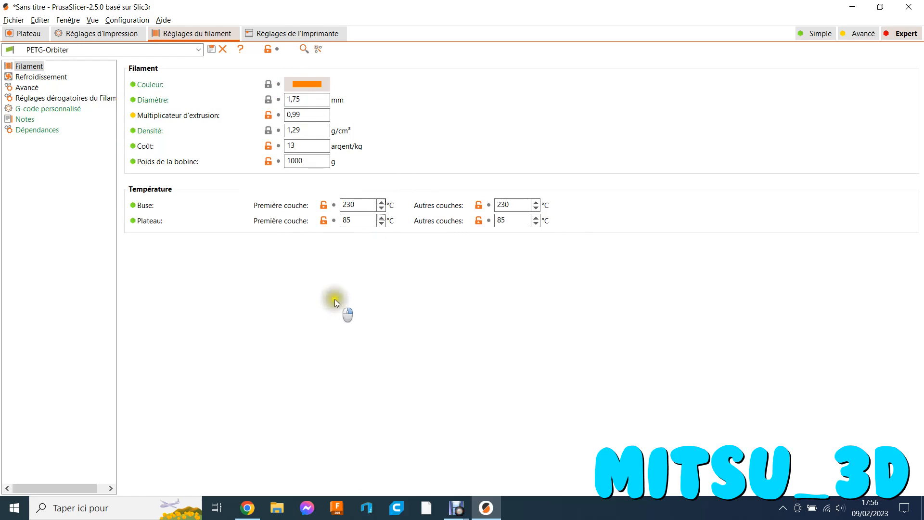
- Set the PETG-Orbiter nozzle temperature to 240 °C for both the first layer and the other layers
click(357, 203)
key(BackSpace)
key(BackSpace)
text(40)
click(503, 205)
text(240)
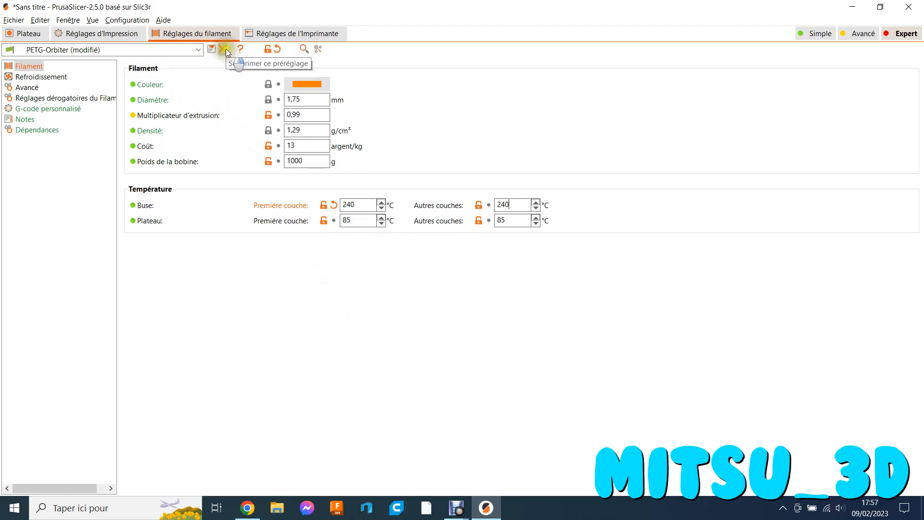
- Revert the first-layer and other-layers nozzle temperatures to the preset's saved values
click(333, 206)
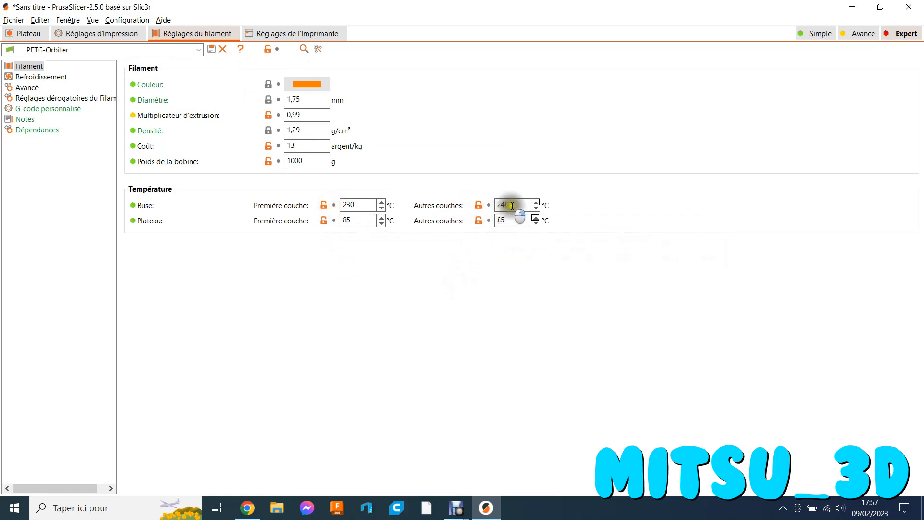
click(511, 219)
click(489, 205)
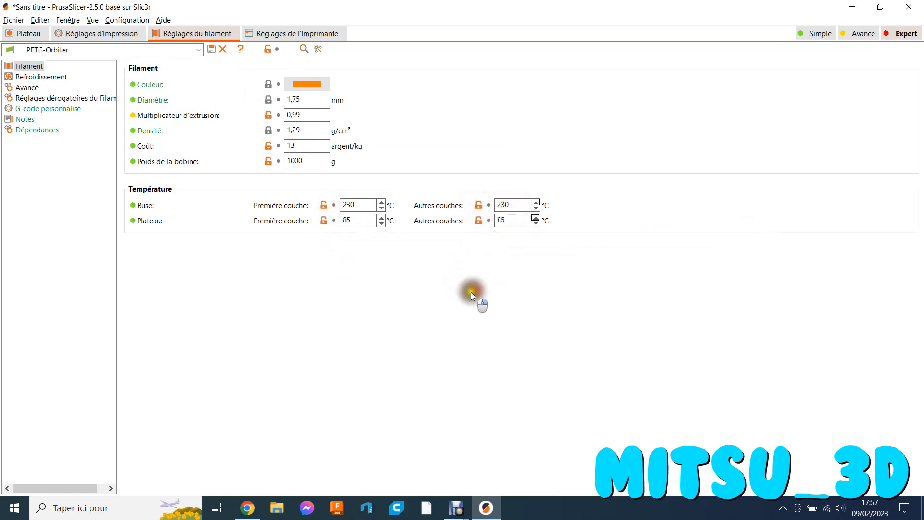
- Compare the PETG-Orbiter filament preset with PLA-Orbiter, review their differences and close the comparison
click(318, 49)
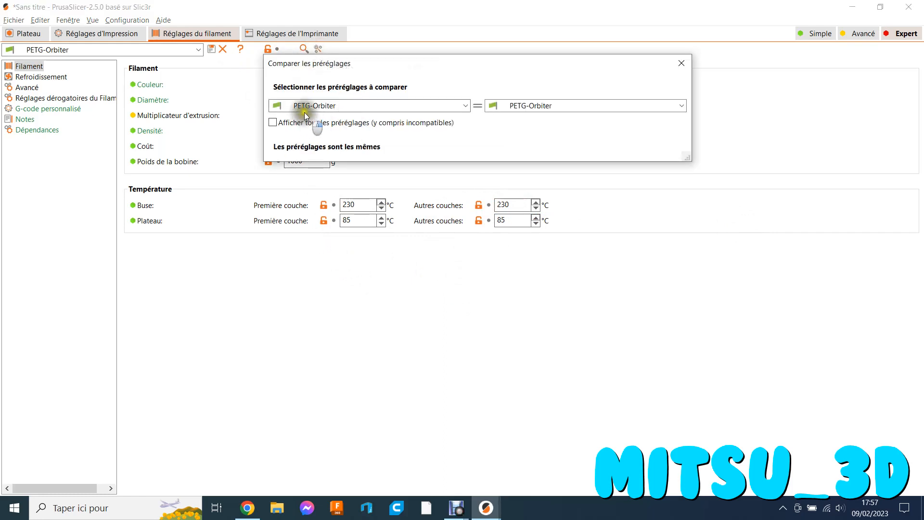
click(682, 105)
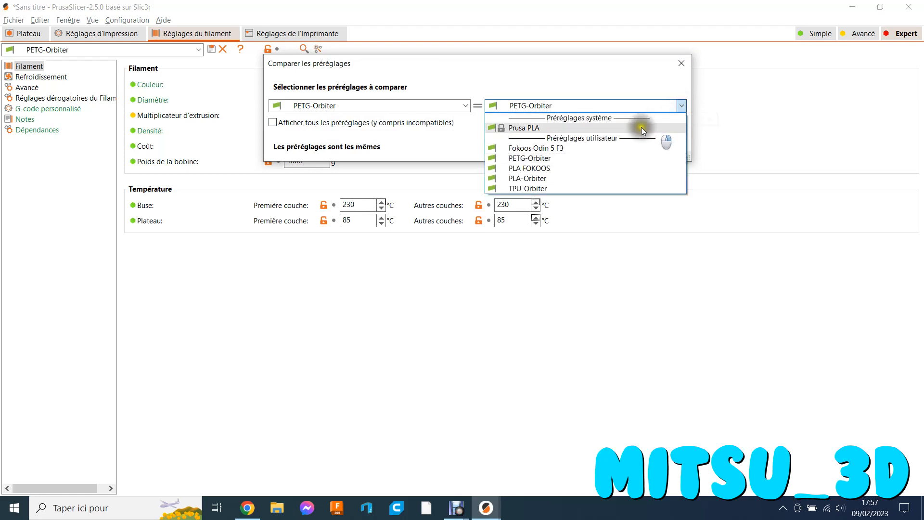
click(529, 179)
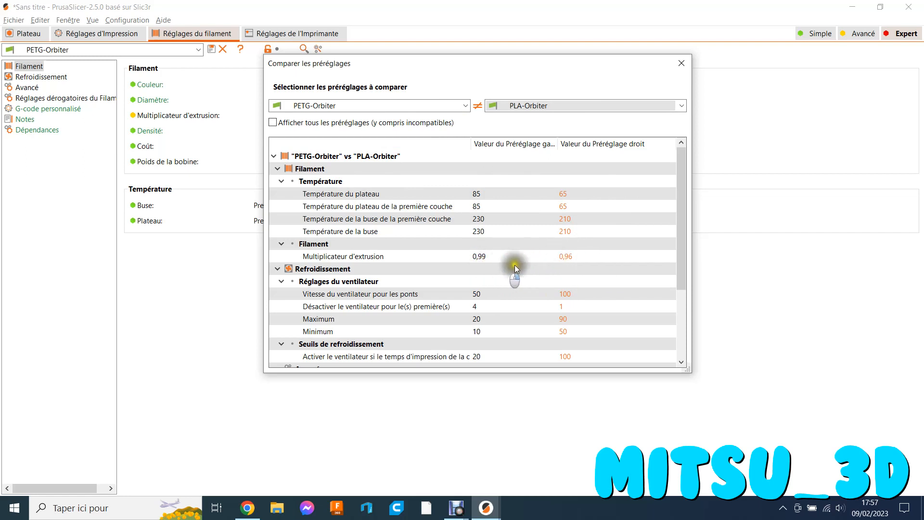
drag(681, 198, 642, 230)
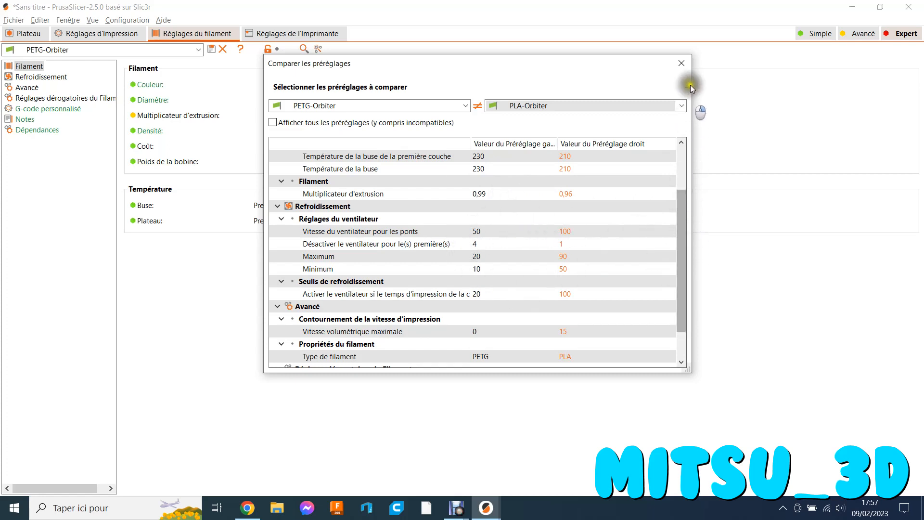
click(683, 63)
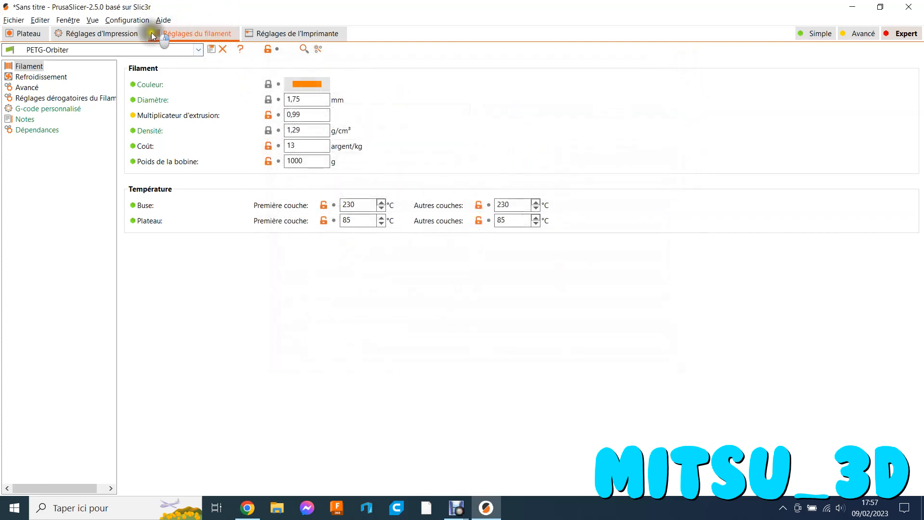
- Review the available print presets and the layer height and perimeter settings of the current PLA print preset
click(112, 31)
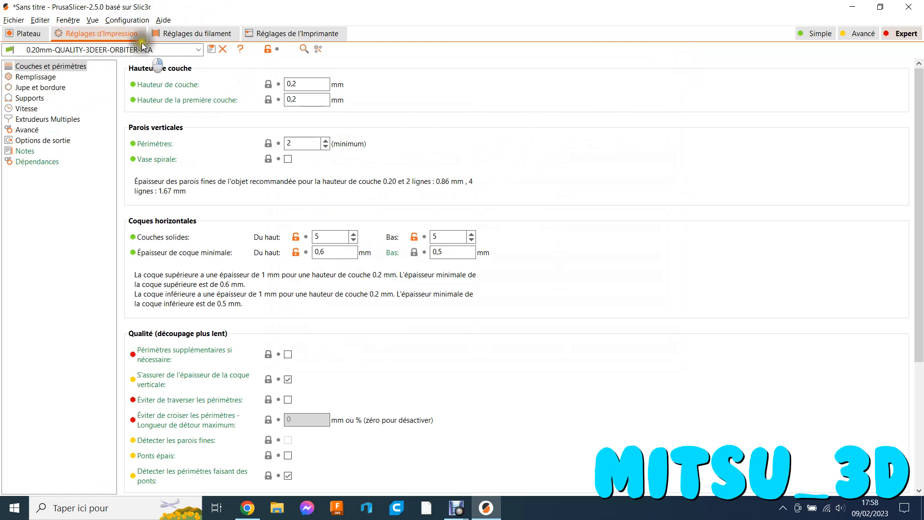
click(198, 50)
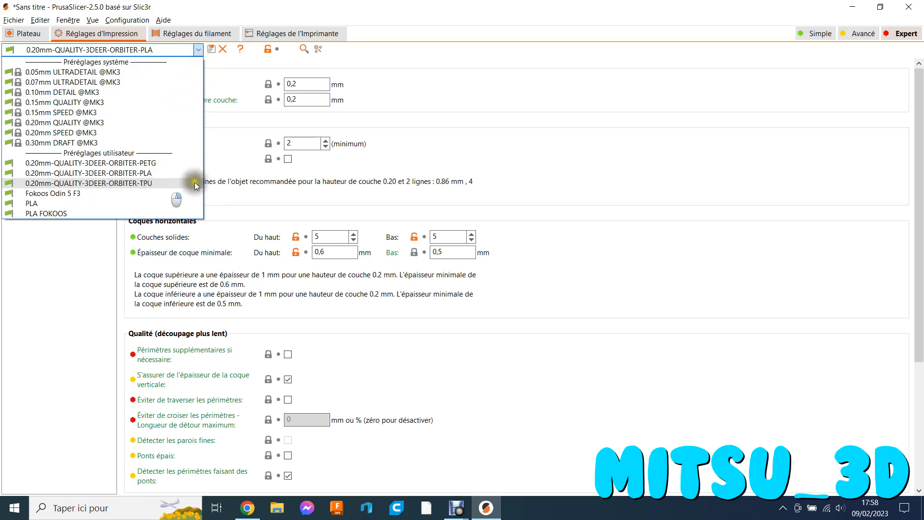
click(565, 144)
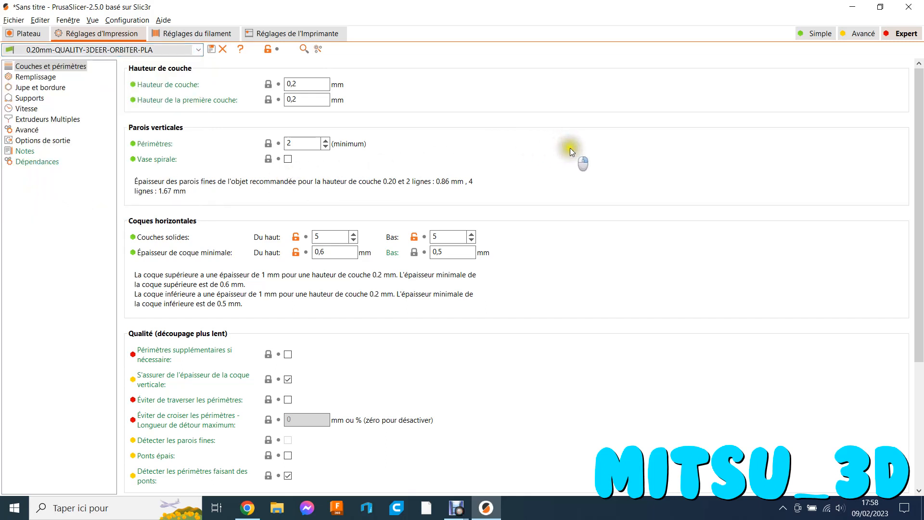
click(287, 86)
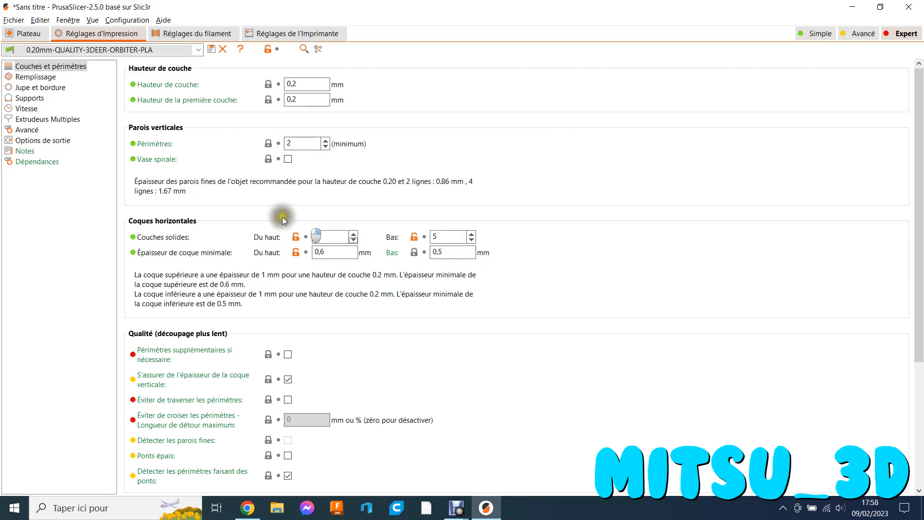
- Examine the PLA print preset's speeds for infill, perimeters and external perimeters
click(31, 109)
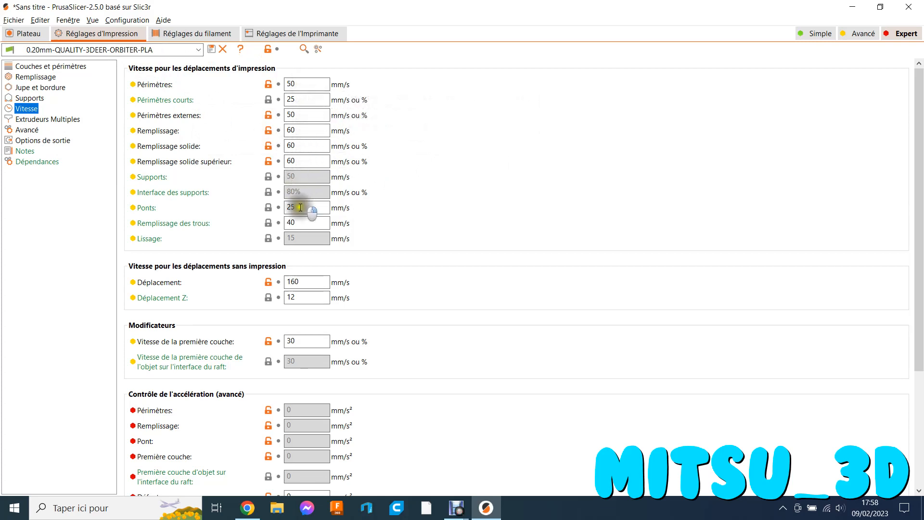
click(296, 128)
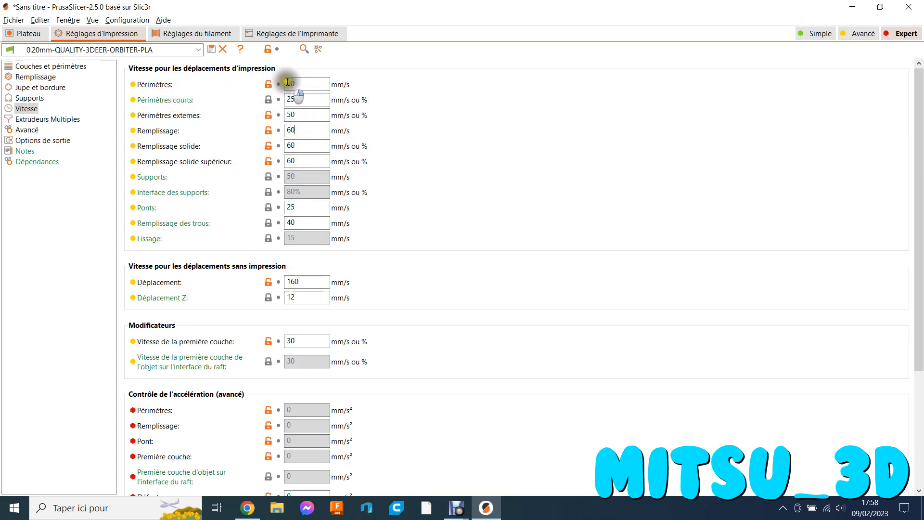
click(304, 82)
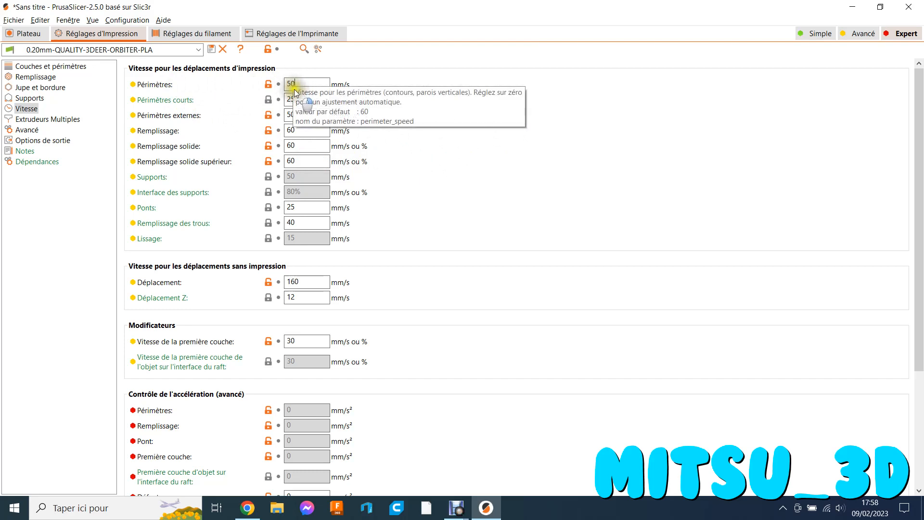
click(304, 115)
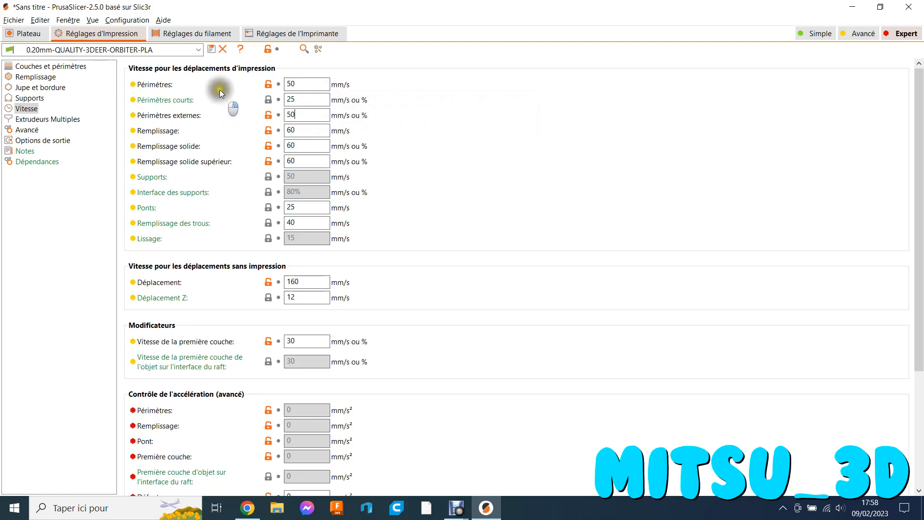
- Load the 0.20mm-QUALITY-3DEER-ORBITER-PETG print preset, followed by 0.20mm-QUALITY-3DEER-ORBITER-TPU, and examine the speeds of each
click(197, 48)
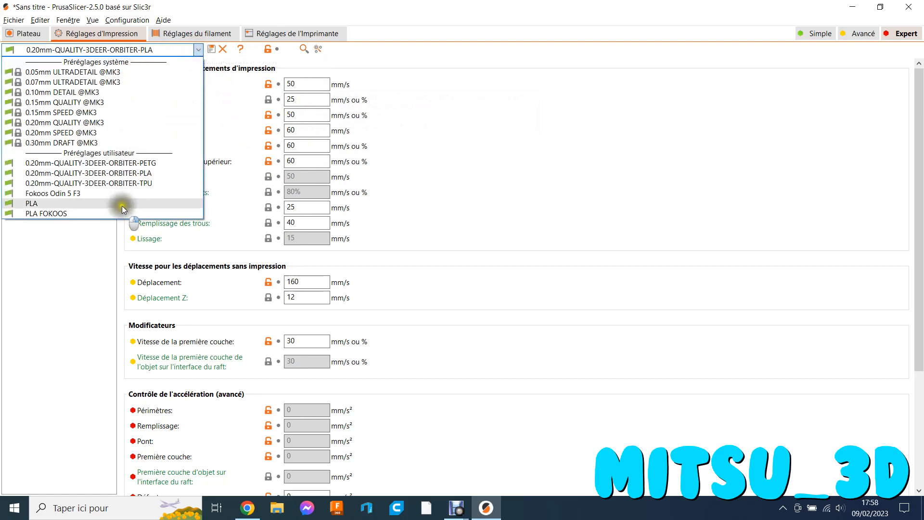
click(136, 164)
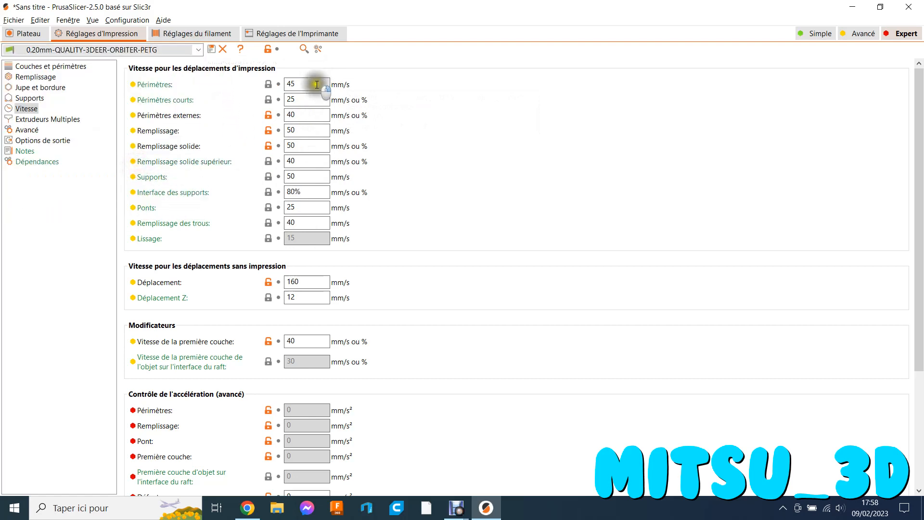
click(199, 51)
click(121, 184)
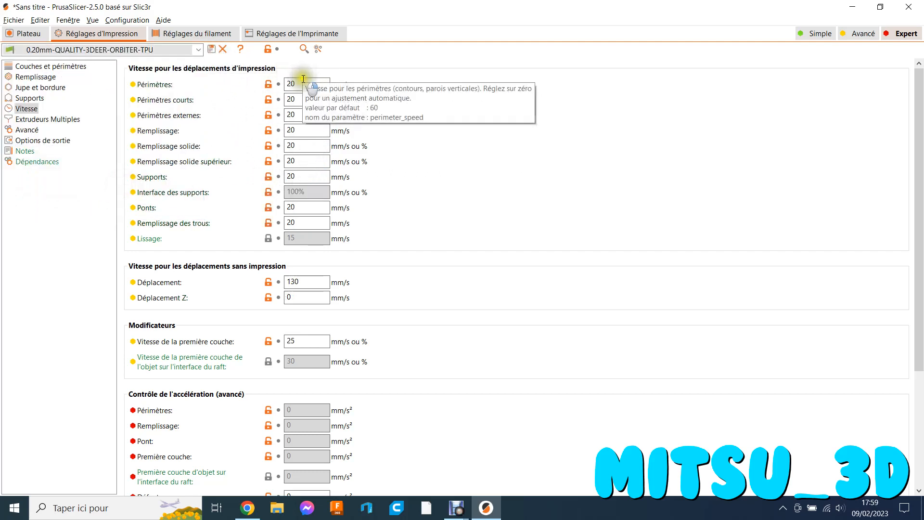
click(296, 181)
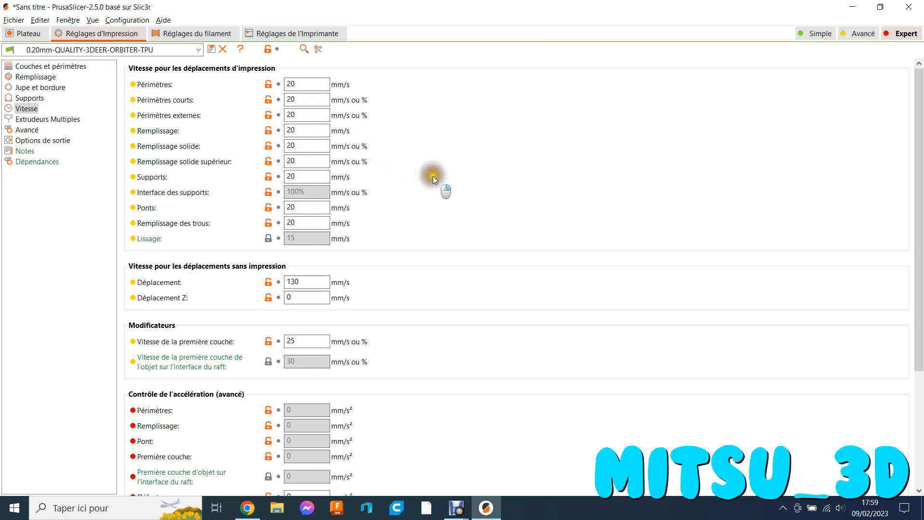
click(195, 52)
click(296, 161)
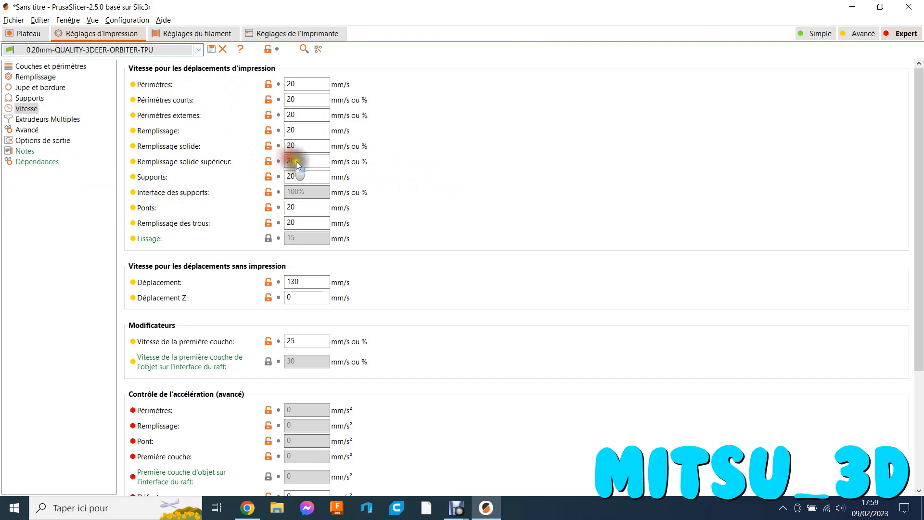
double_click(284, 130)
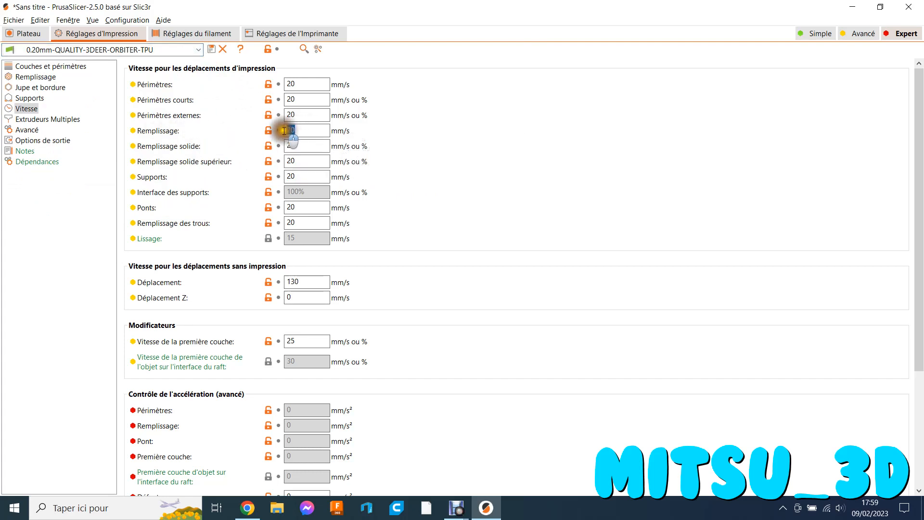
- Load the 0.20mm-QUALITY-3DEER-ORBITER-PLA print preset and set its infill speed to 80 mm/s
click(198, 50)
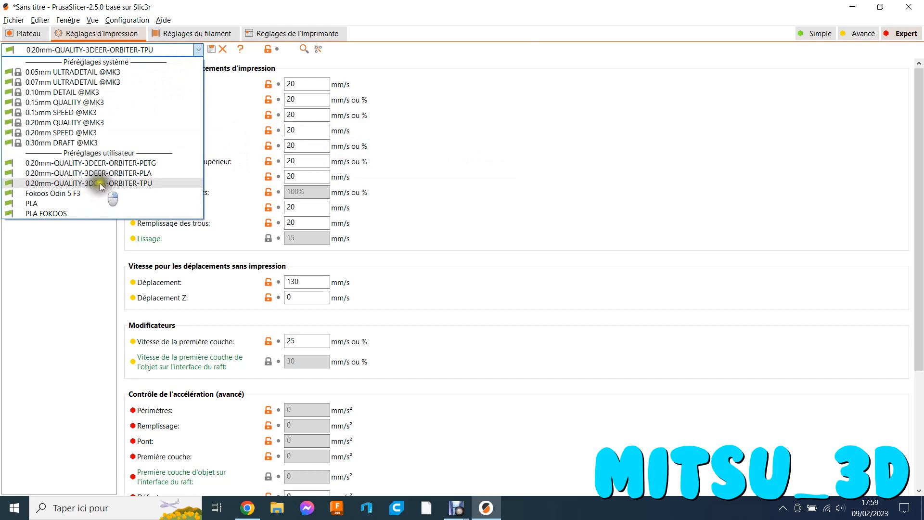
click(114, 173)
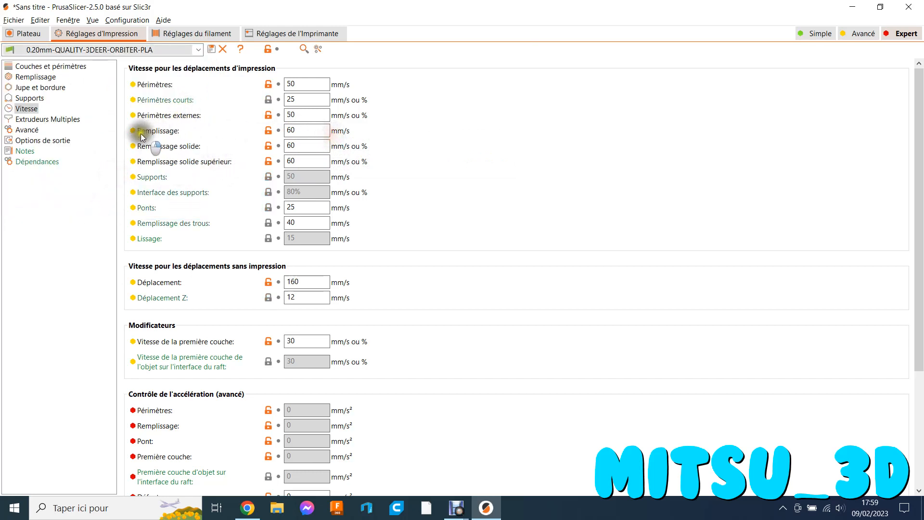
double_click(298, 131)
text(80)
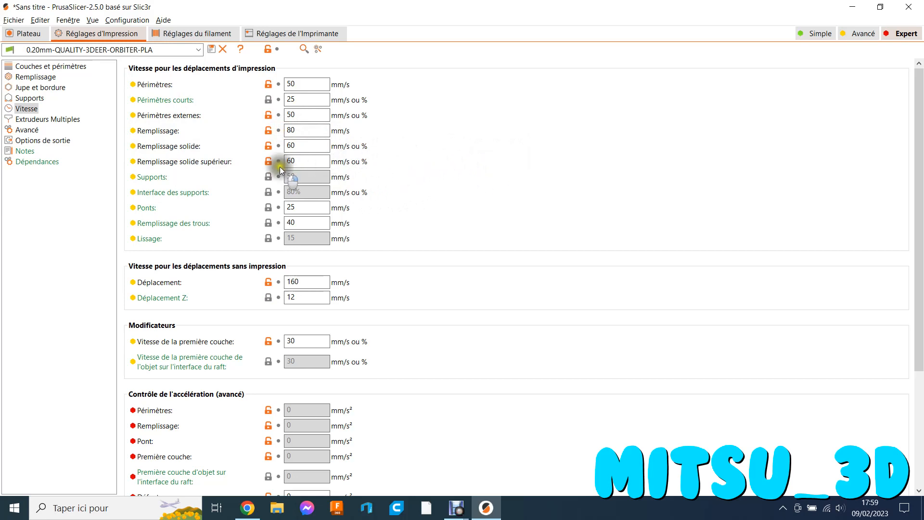
click(306, 147)
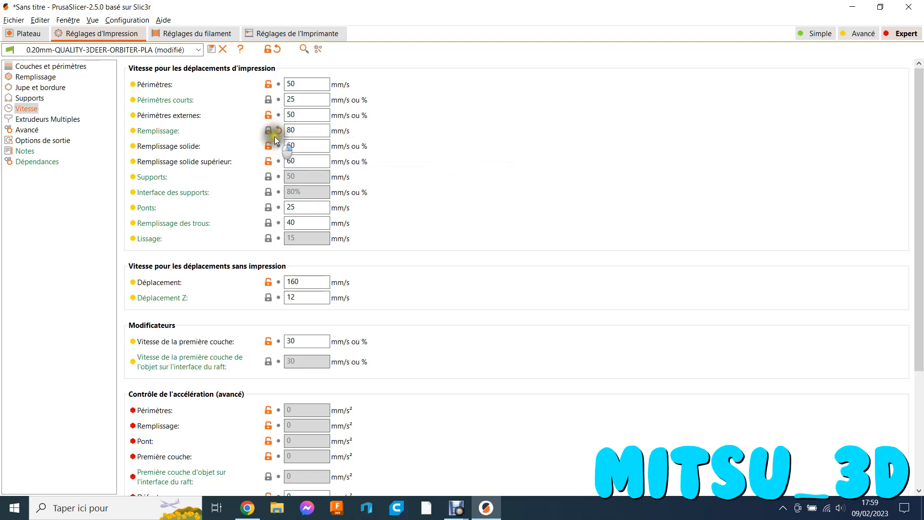
- Save the modified print settings over the existing 0.20mm-QUALITY-3DEER-ORBITER-PLA preset
click(213, 48)
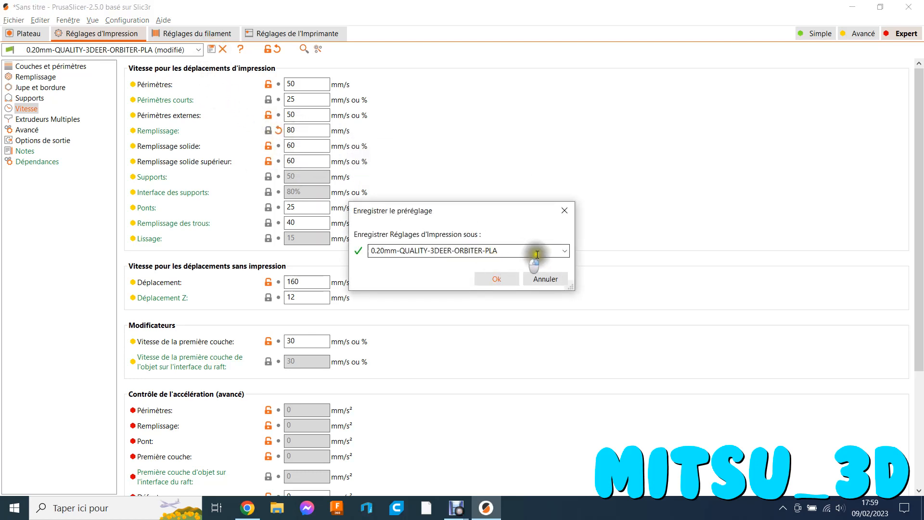
click(563, 251)
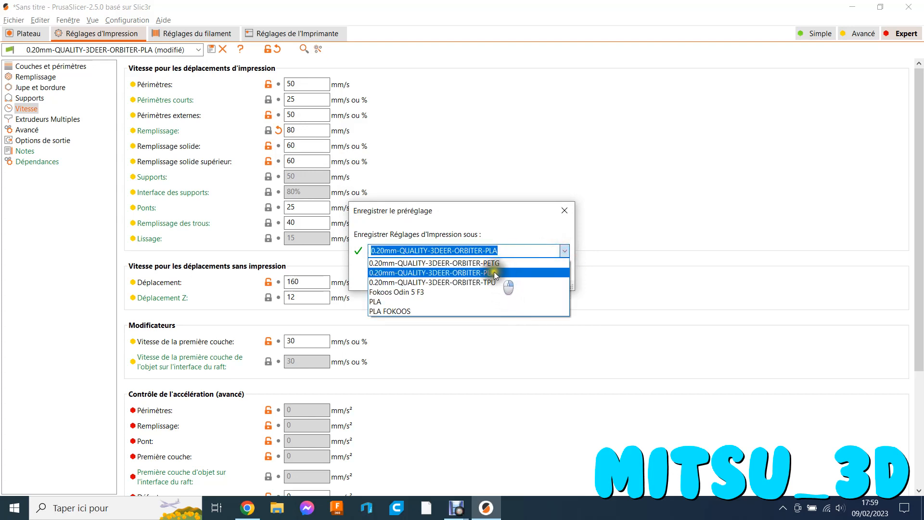
click(477, 272)
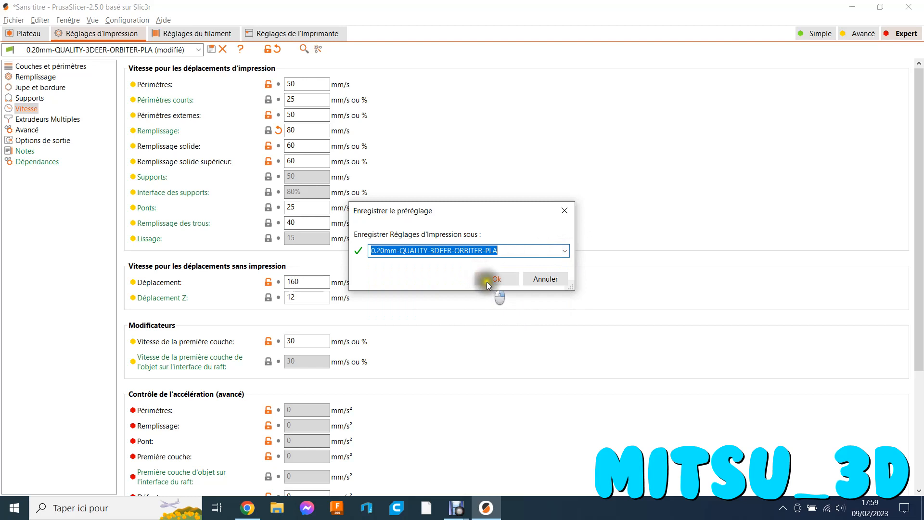
click(487, 281)
click(286, 130)
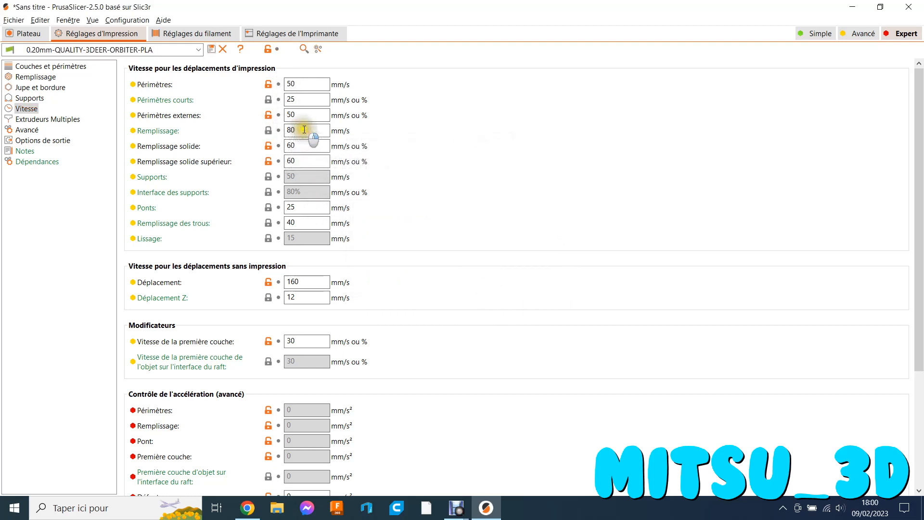
click(304, 129)
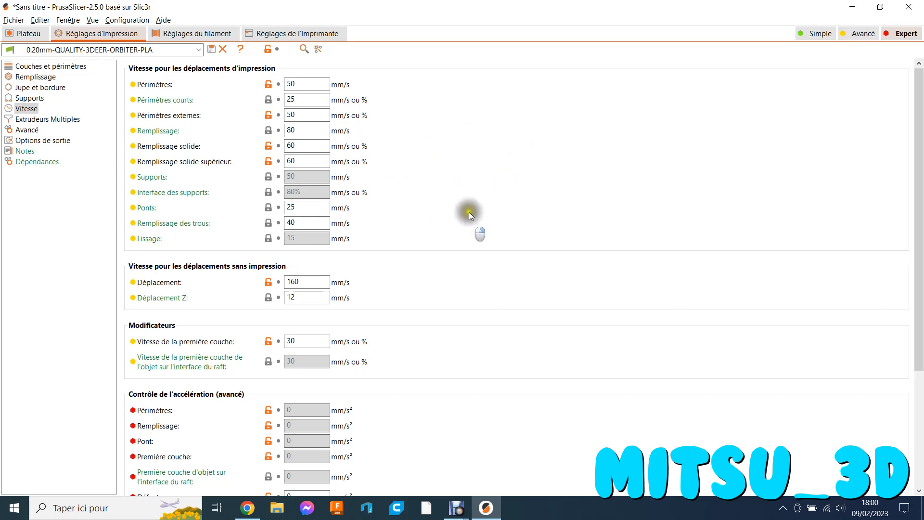
- Return to the build plate view of the Stitch model and review the selected presets and the print preset choices
click(36, 34)
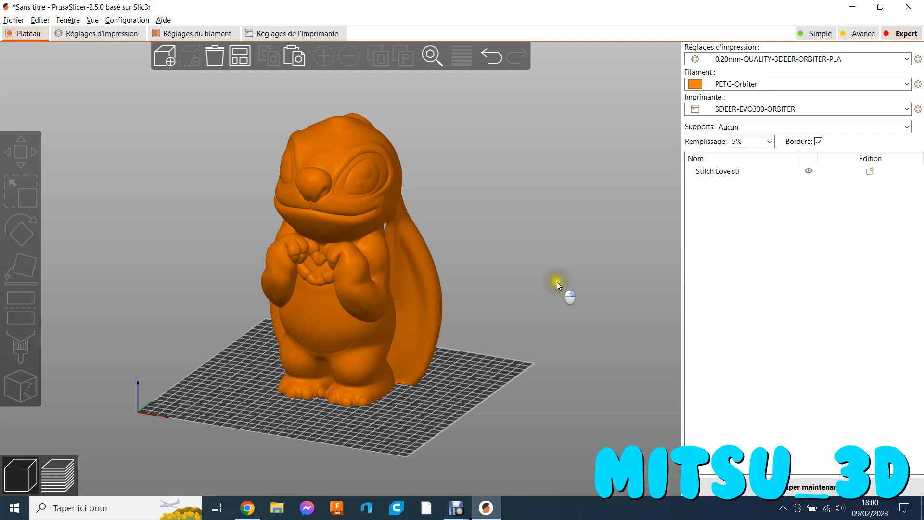
click(744, 296)
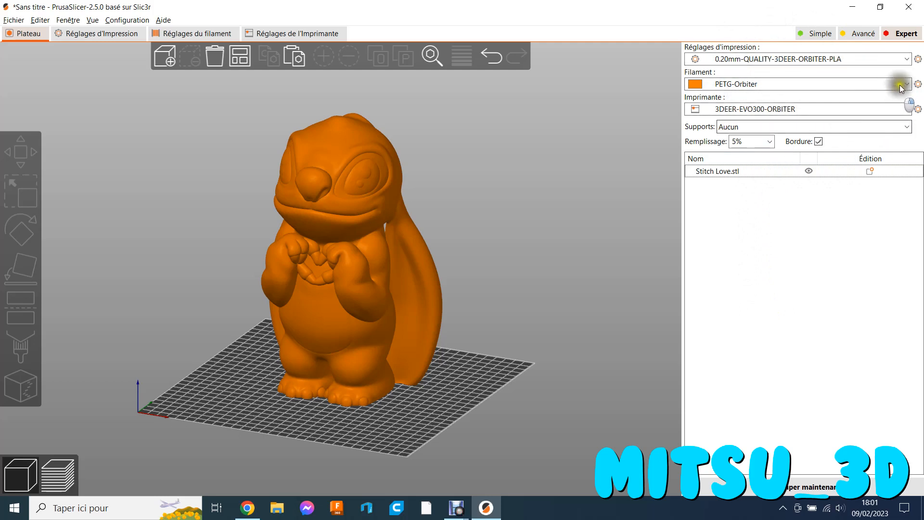
click(907, 59)
click(800, 318)
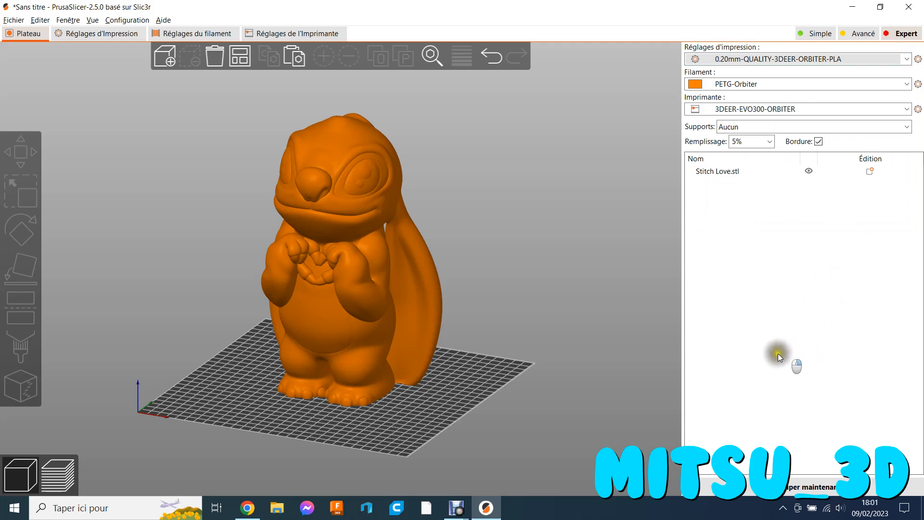
click(458, 508)
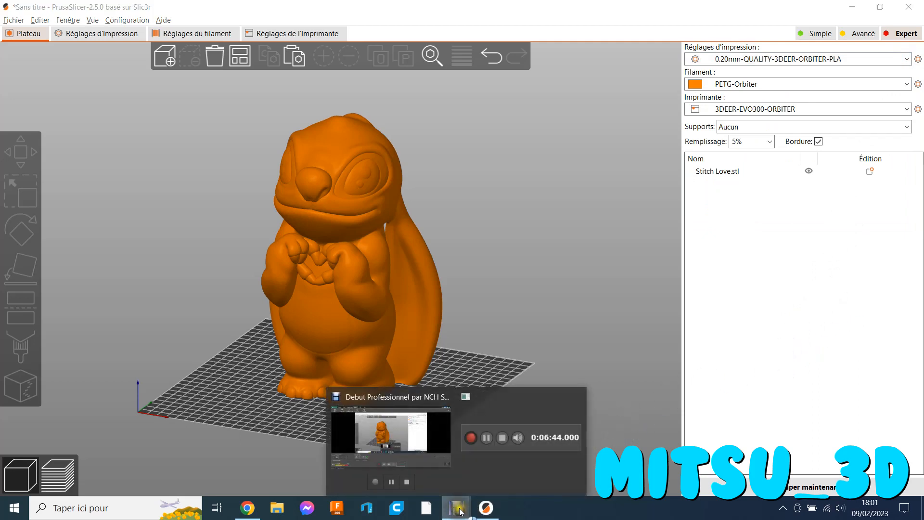